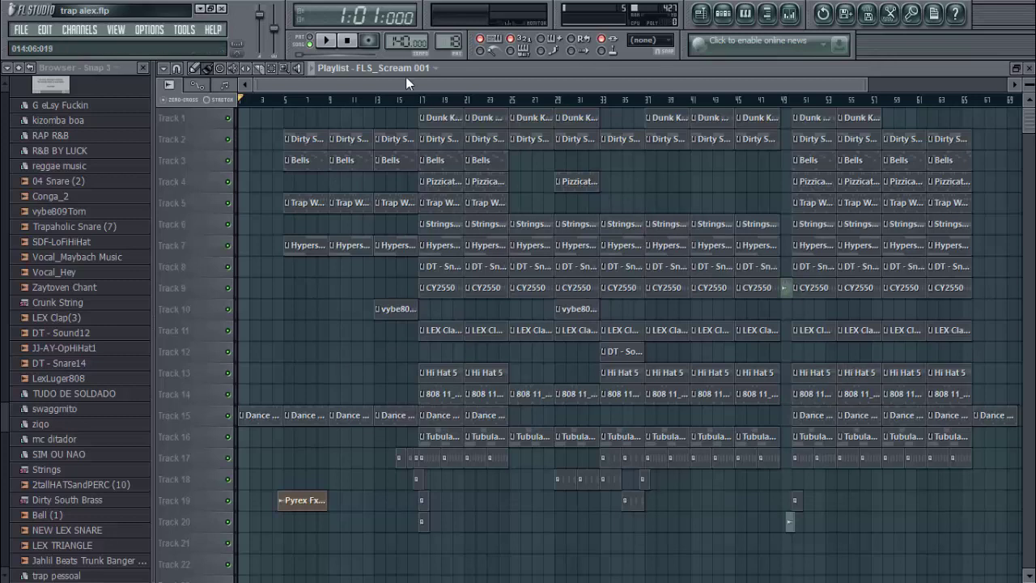
# Play the whole playlist arrangement in song mode and stop playback near bar 59.
pyautogui.click(329, 39)
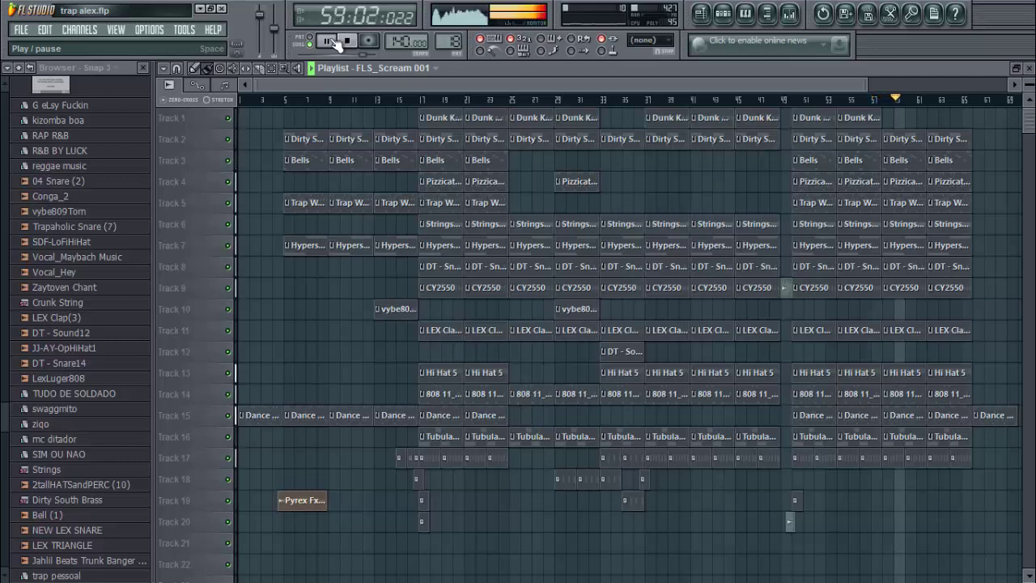
pyautogui.click(331, 41)
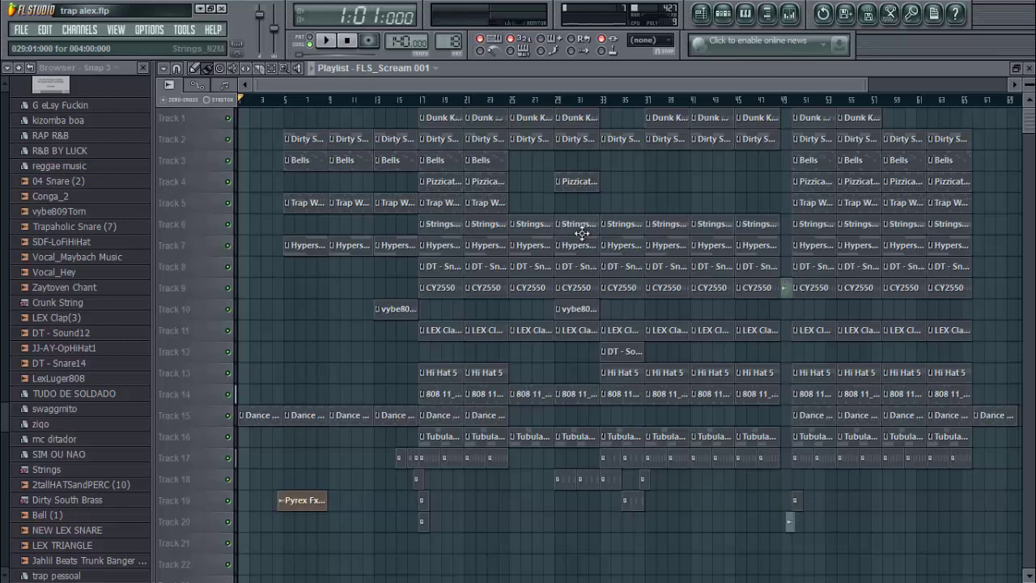
# Open the step sequencer on the Dunk Kick pattern and play it on its own in pattern mode.
pyautogui.click(728, 16)
pyautogui.click(326, 113)
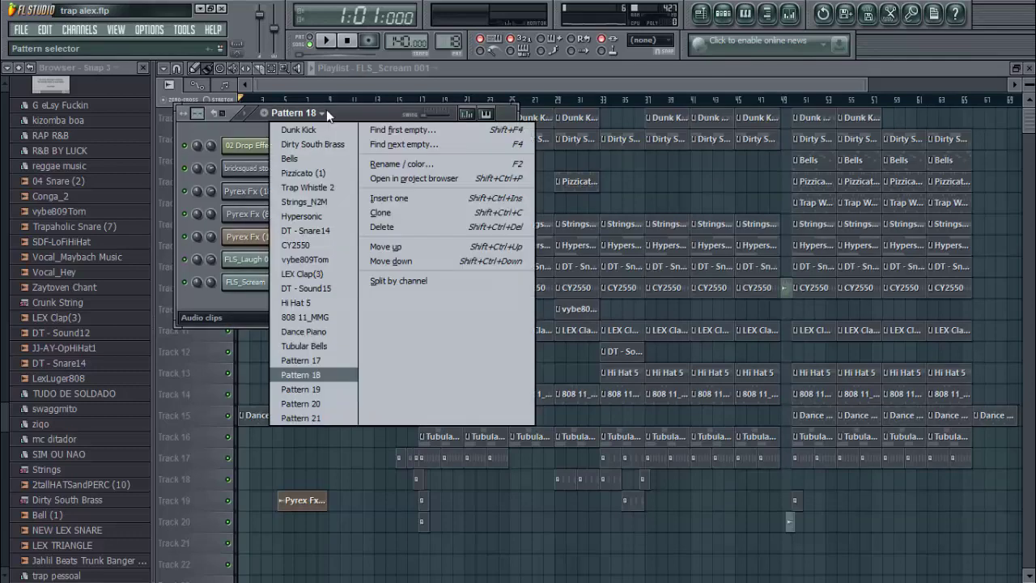
pyautogui.click(327, 133)
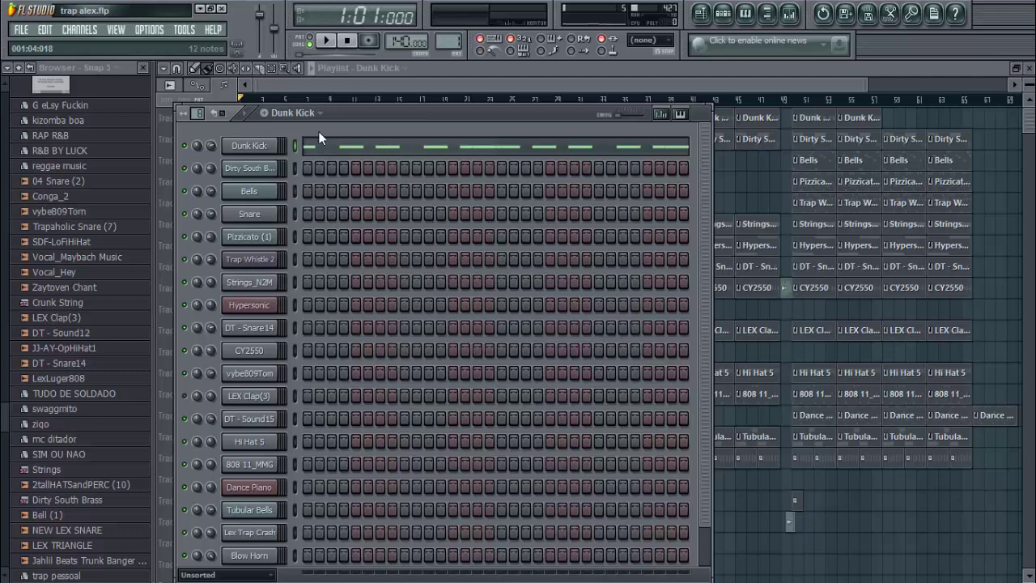
pyautogui.click(308, 114)
pyautogui.click(309, 123)
pyautogui.press('space')
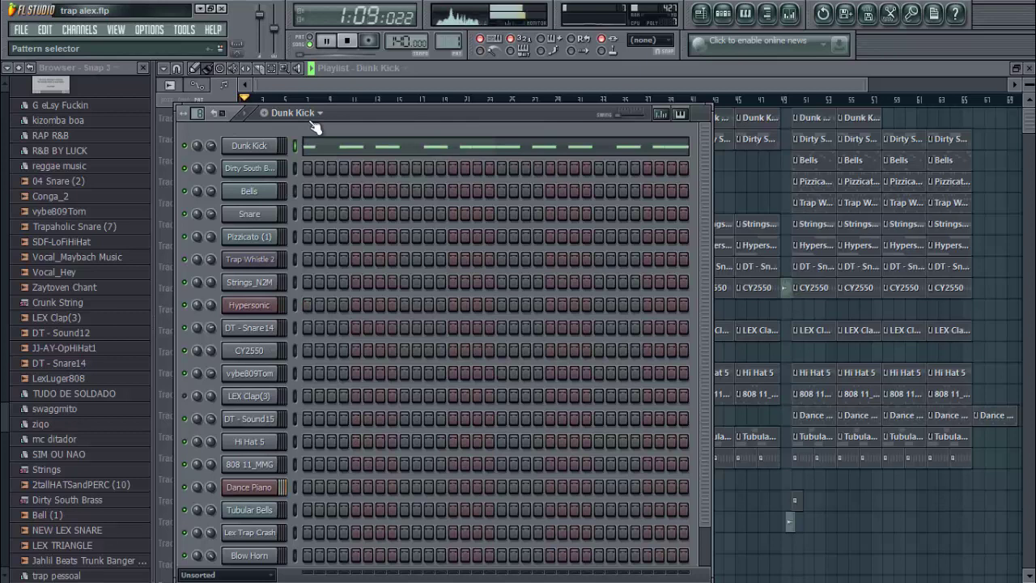
pyautogui.press('space')
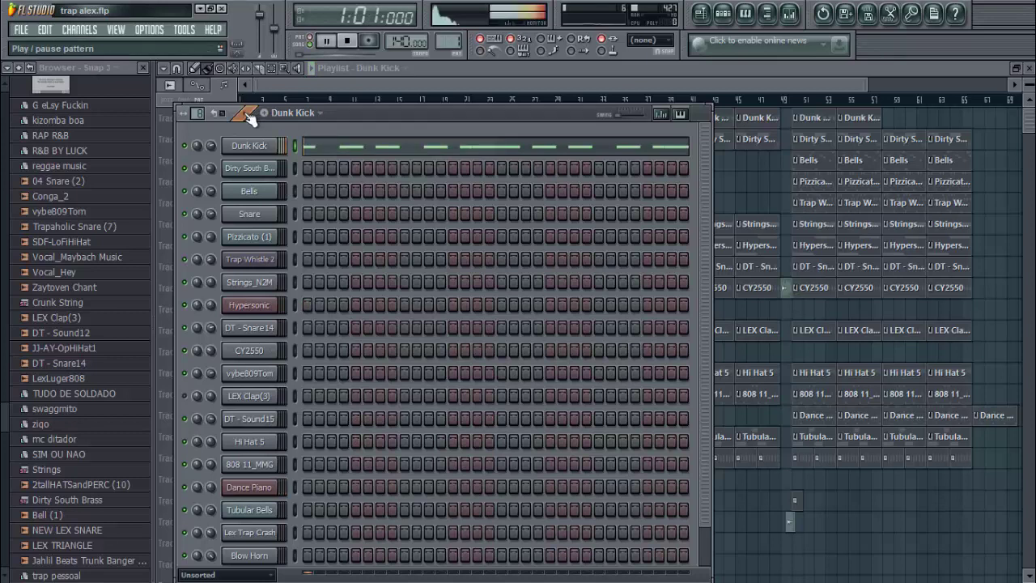
pyautogui.click(249, 115)
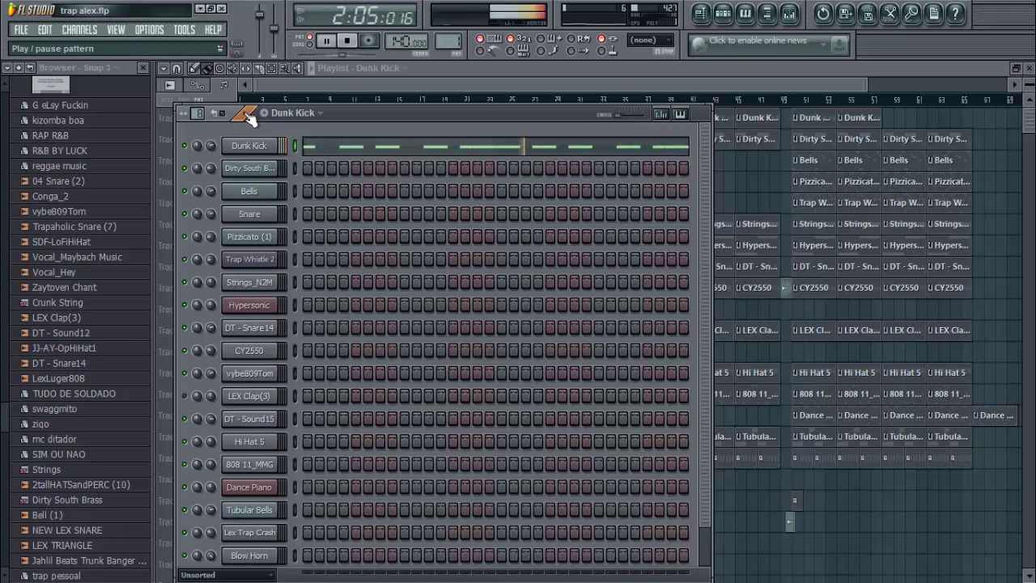
# Audition the Dirty South Brass pattern and the Bells pattern, restarting Bells from its beginning.
pyautogui.click(302, 112)
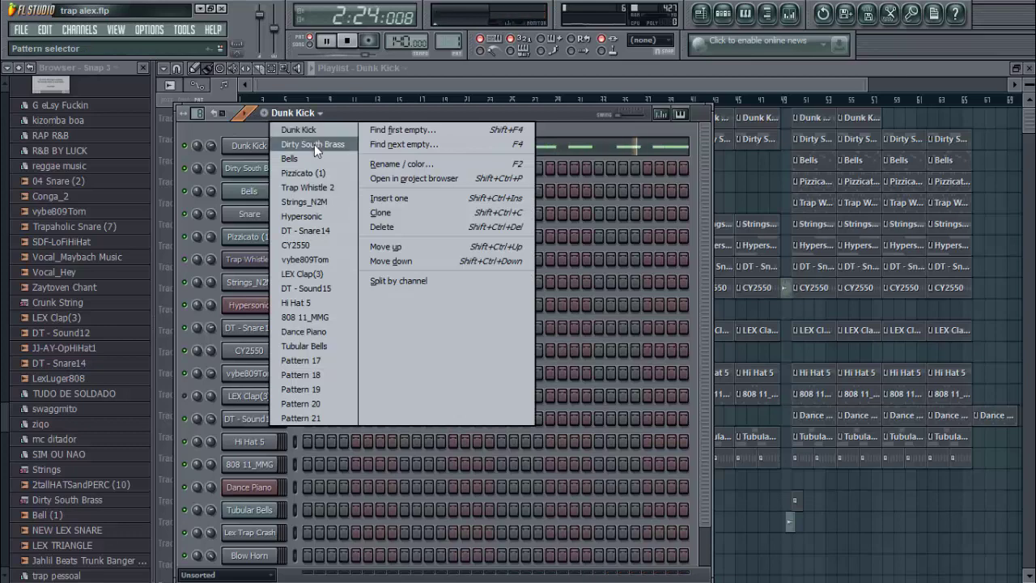
pyautogui.click(314, 144)
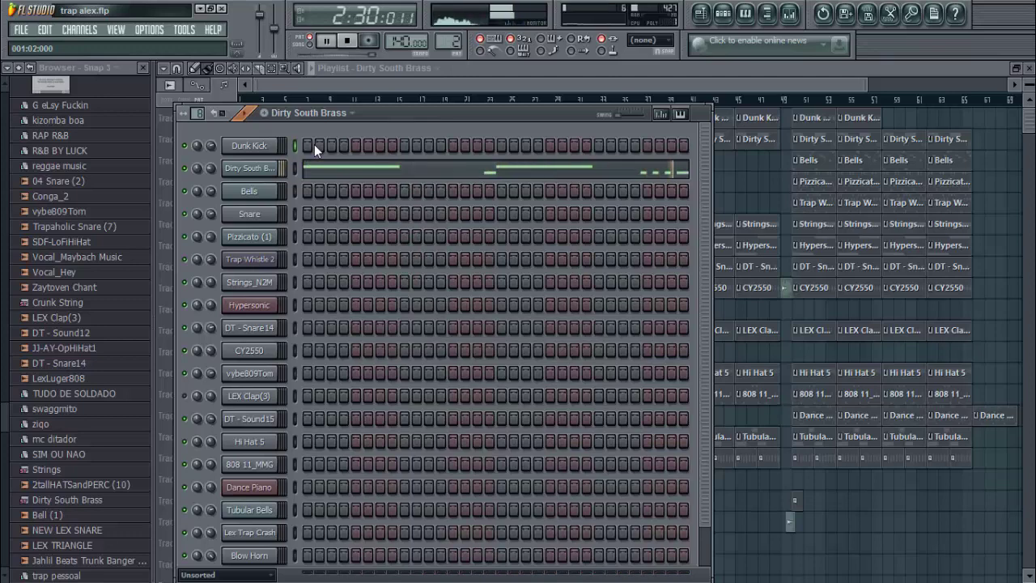
pyautogui.click(317, 113)
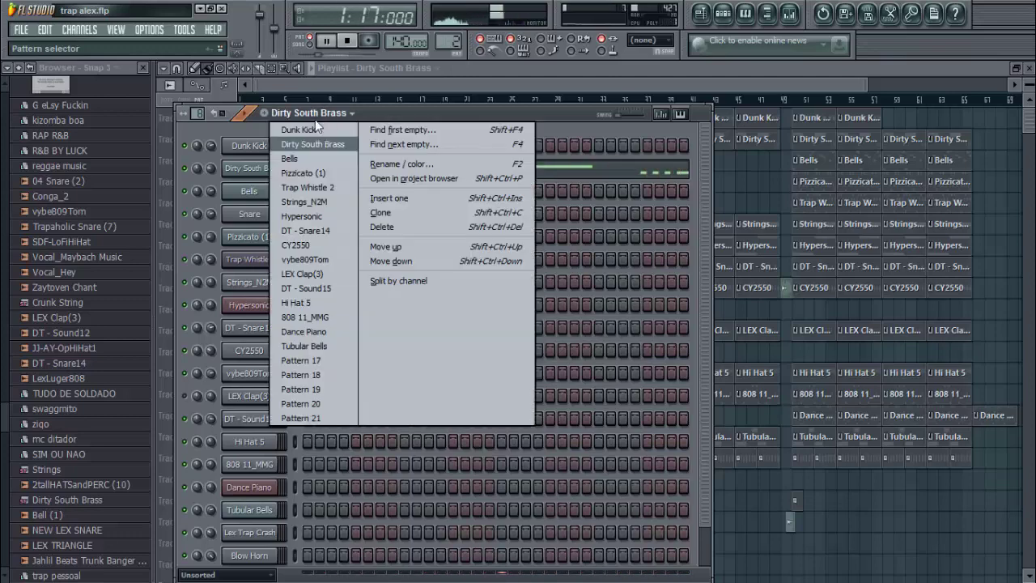
pyautogui.click(318, 155)
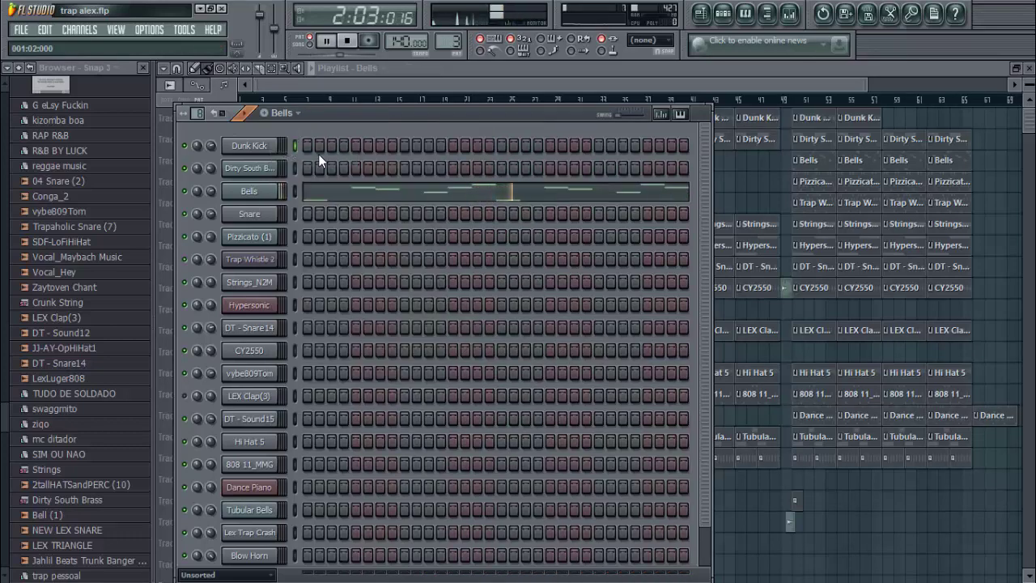
pyautogui.press('space')
pyautogui.press('space')
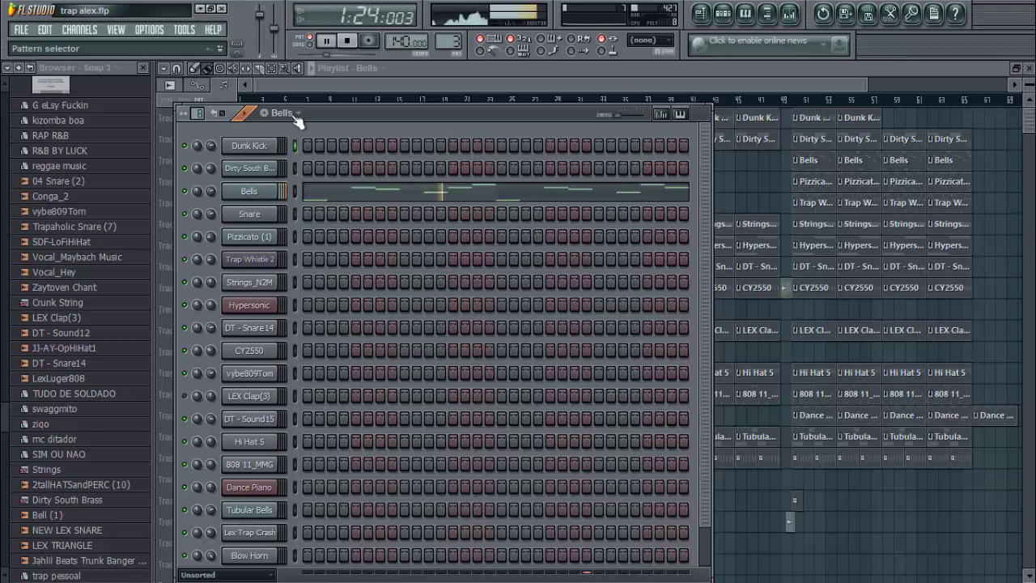
# Audition the Pizzicato (1) pattern and the Trap Whistle 2 pattern.
pyautogui.click(293, 116)
pyautogui.click(303, 171)
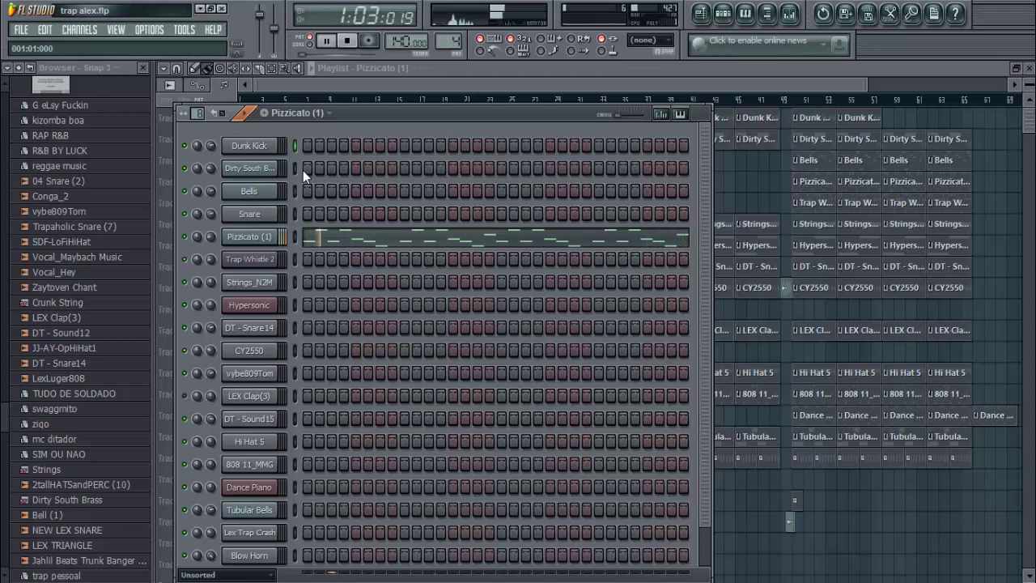
pyautogui.click(324, 114)
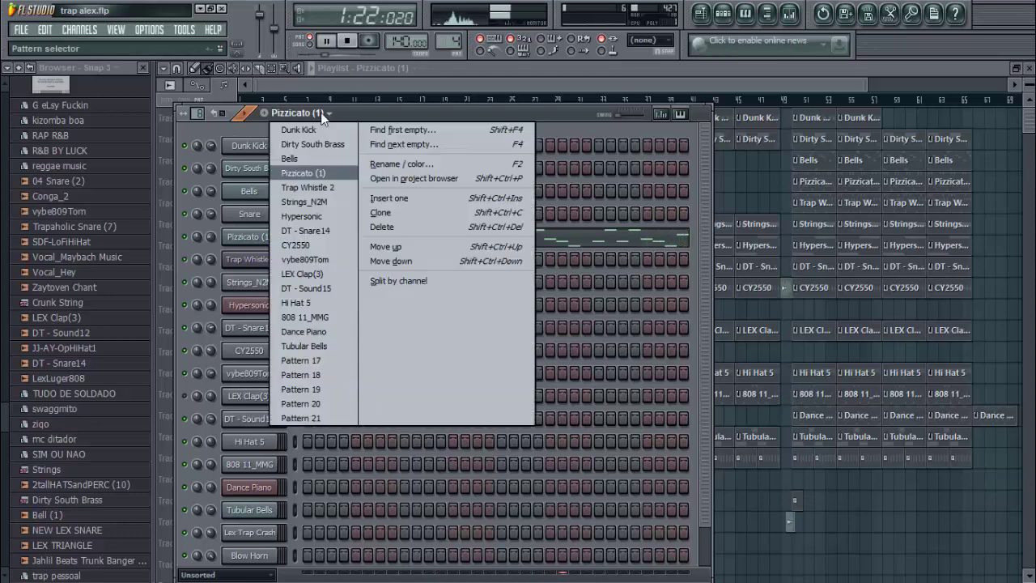
pyautogui.click(321, 188)
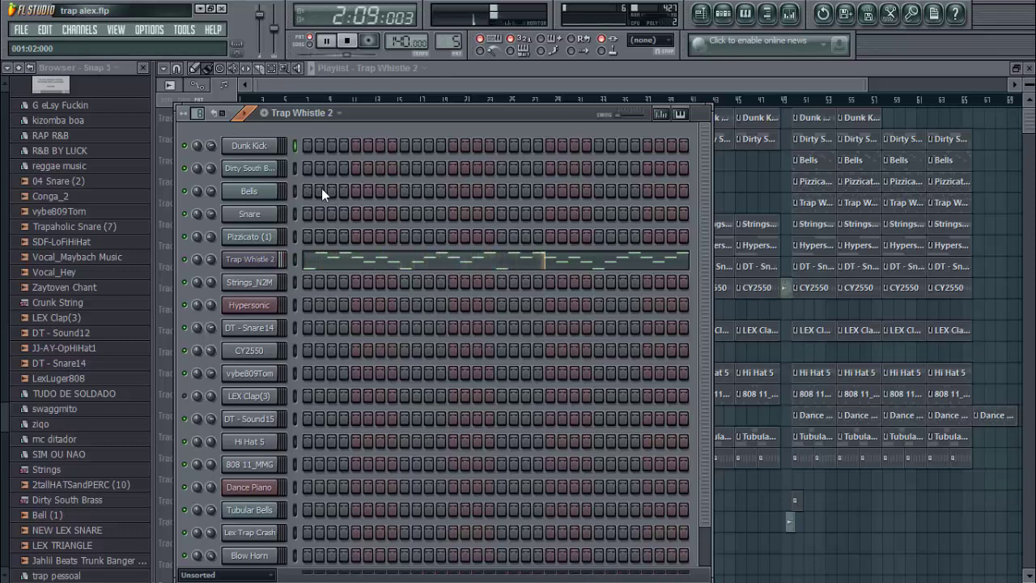
# Audition the Strings_N2M pattern, restarting it from its beginning, and the Hypersonic pattern.
pyautogui.click(338, 114)
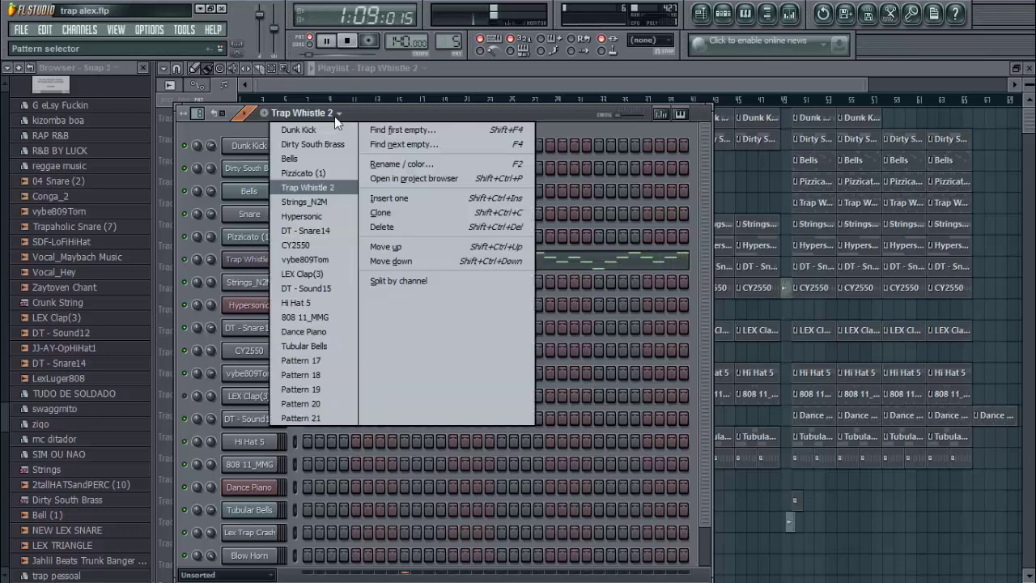
pyautogui.click(325, 201)
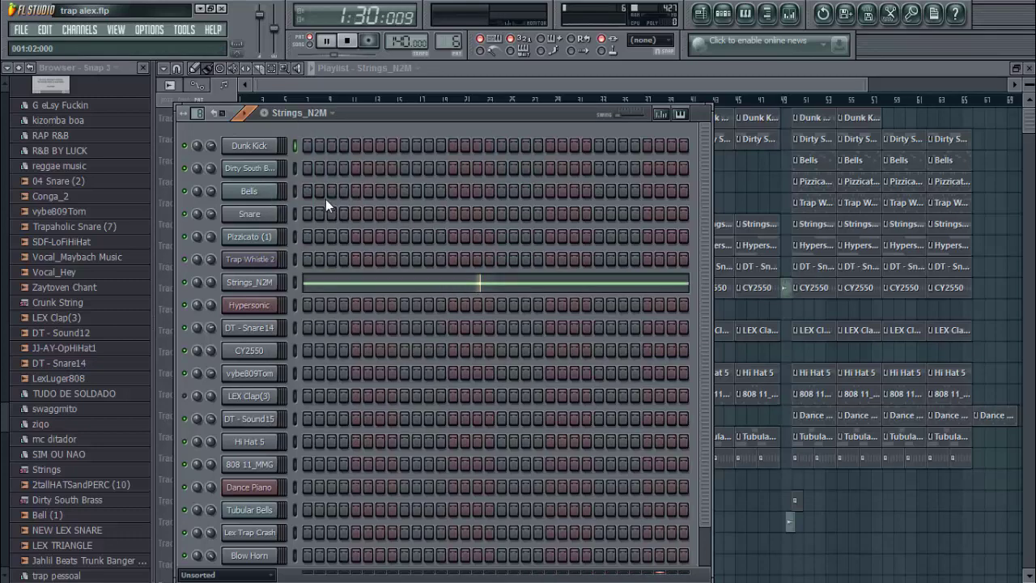
pyautogui.press('space')
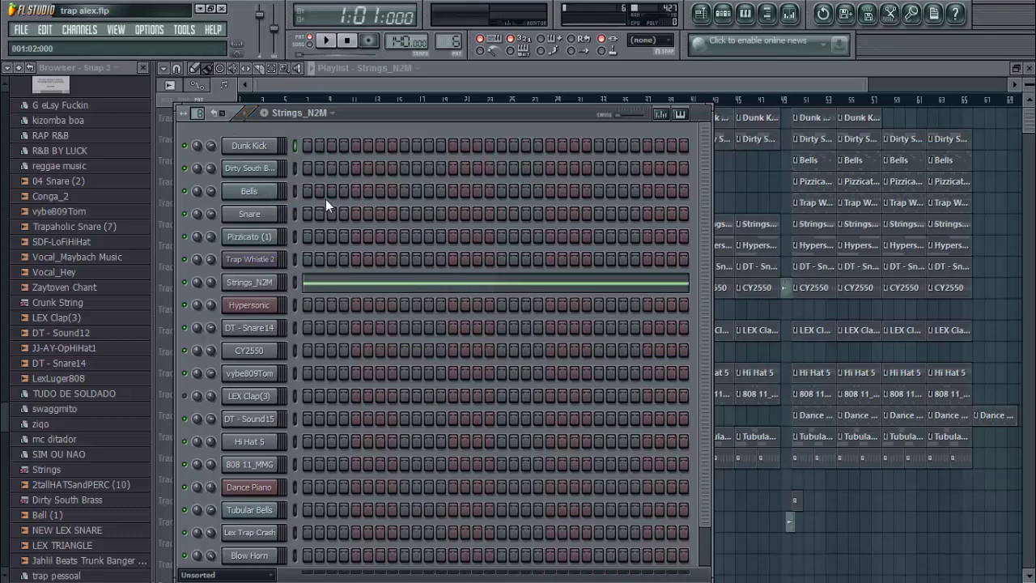
pyautogui.press('space')
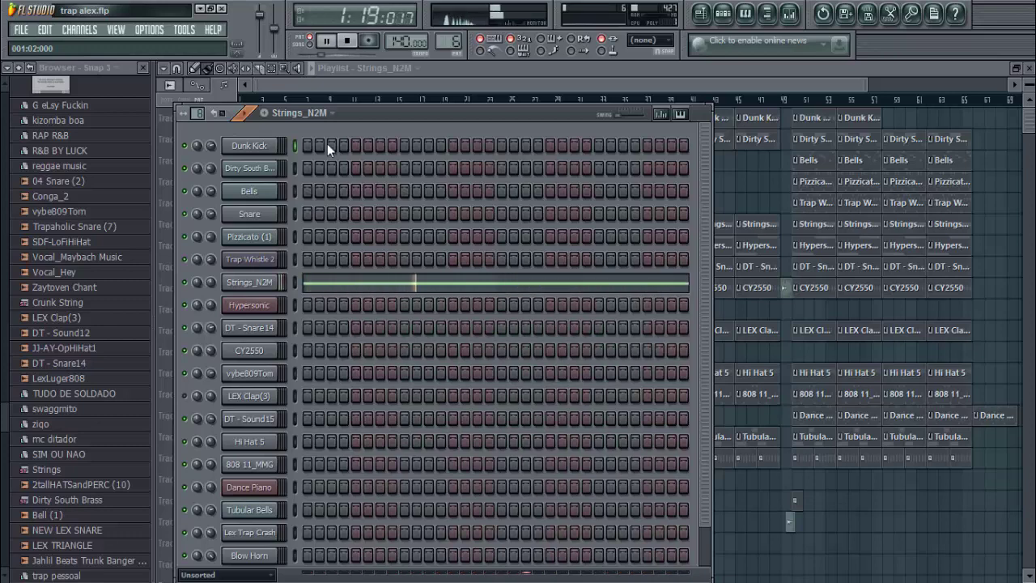
pyautogui.click(332, 113)
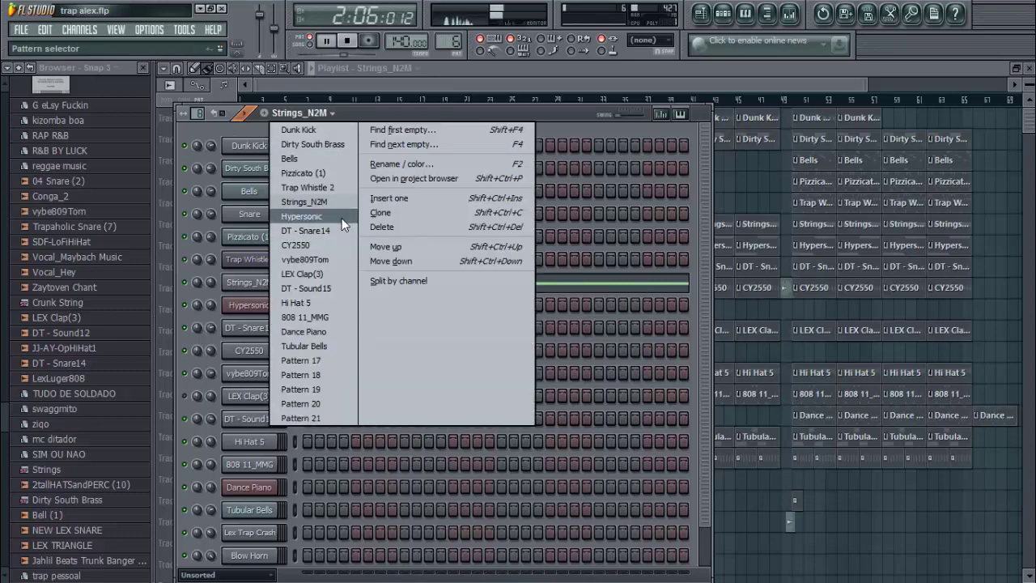
pyautogui.click(338, 217)
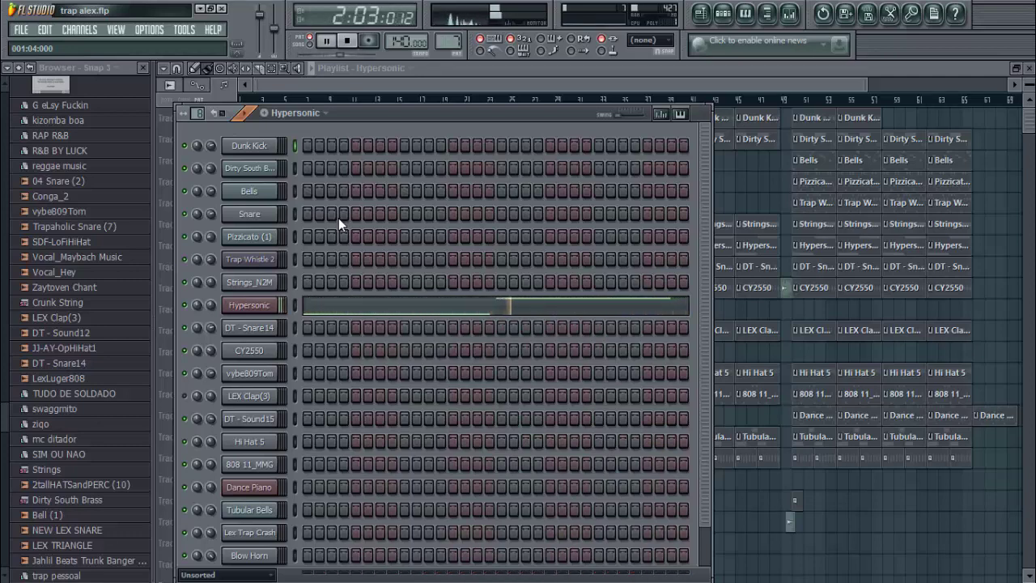
# Audition the DT - Snare14 pattern and the CY2550 pattern.
pyautogui.click(322, 114)
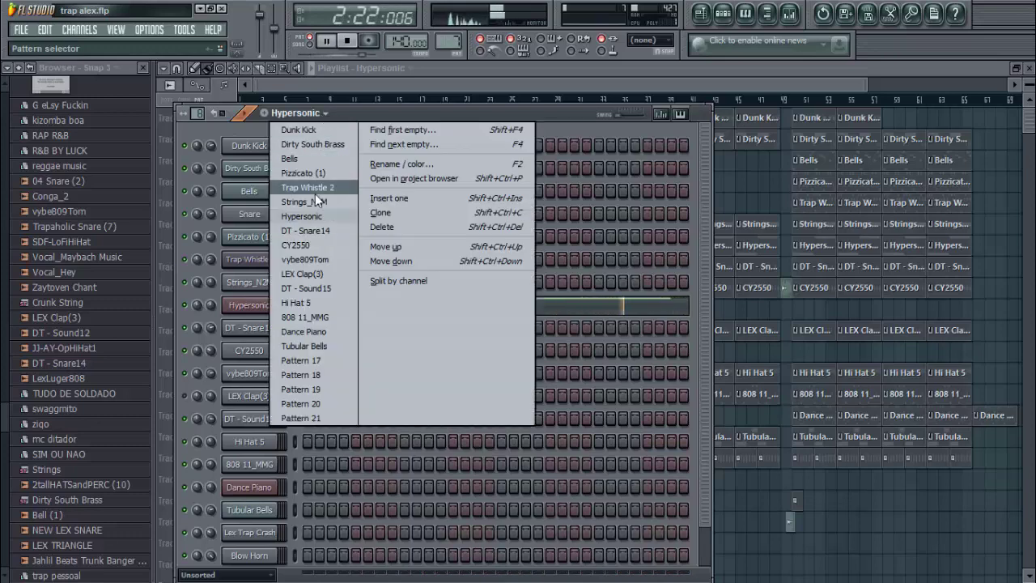
pyautogui.click(313, 233)
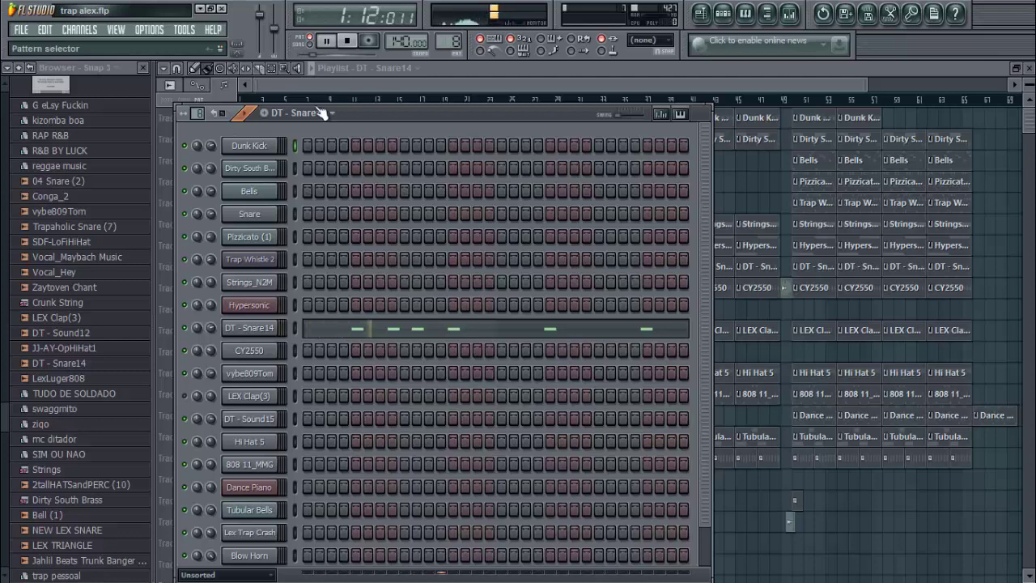
pyautogui.click(317, 112)
pyautogui.click(338, 248)
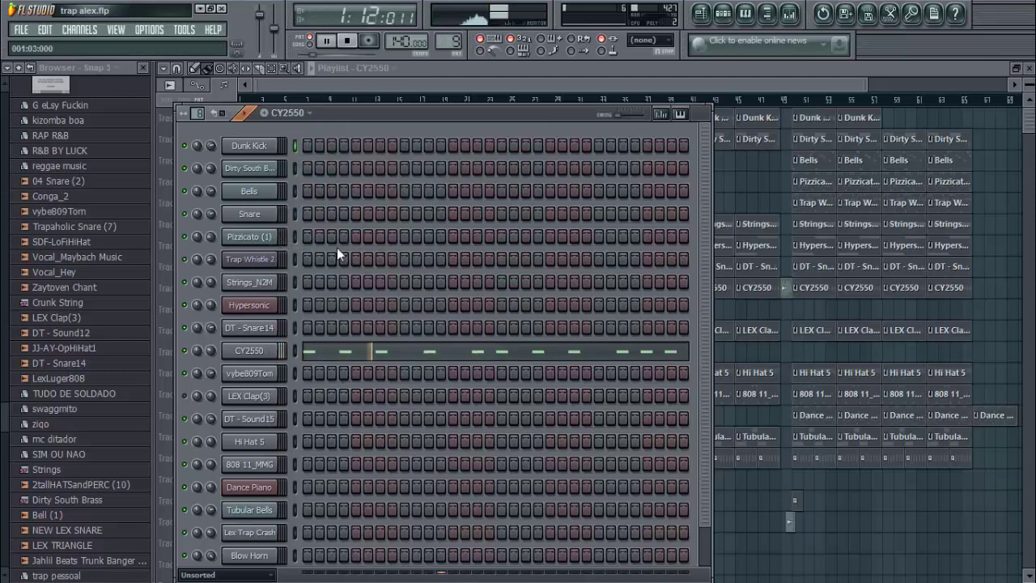
pyautogui.click(331, 236)
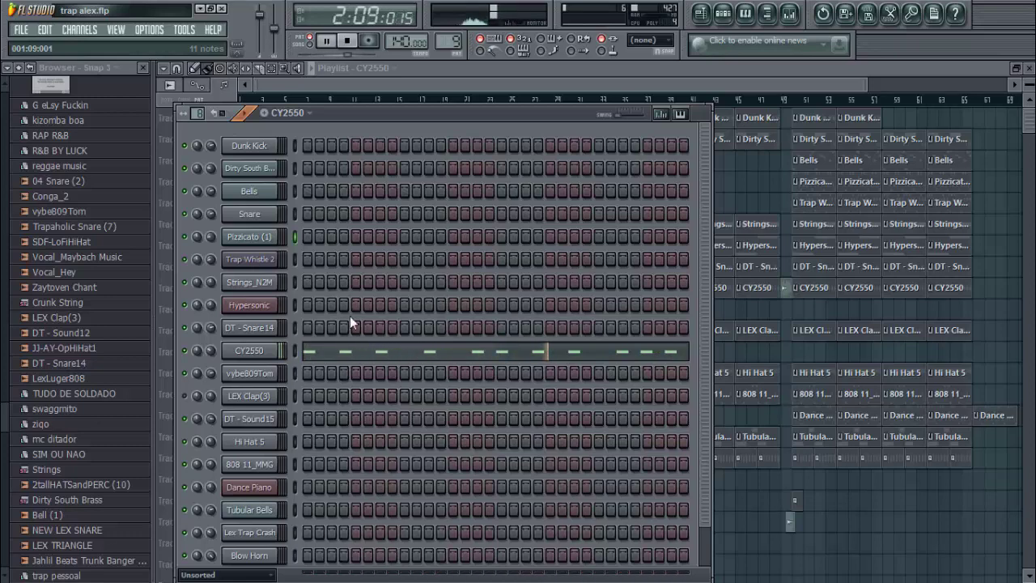
# Audition the vybe809Tom pattern, switch to the LEX Clap(3) pattern and stop playback.
pyautogui.click(309, 114)
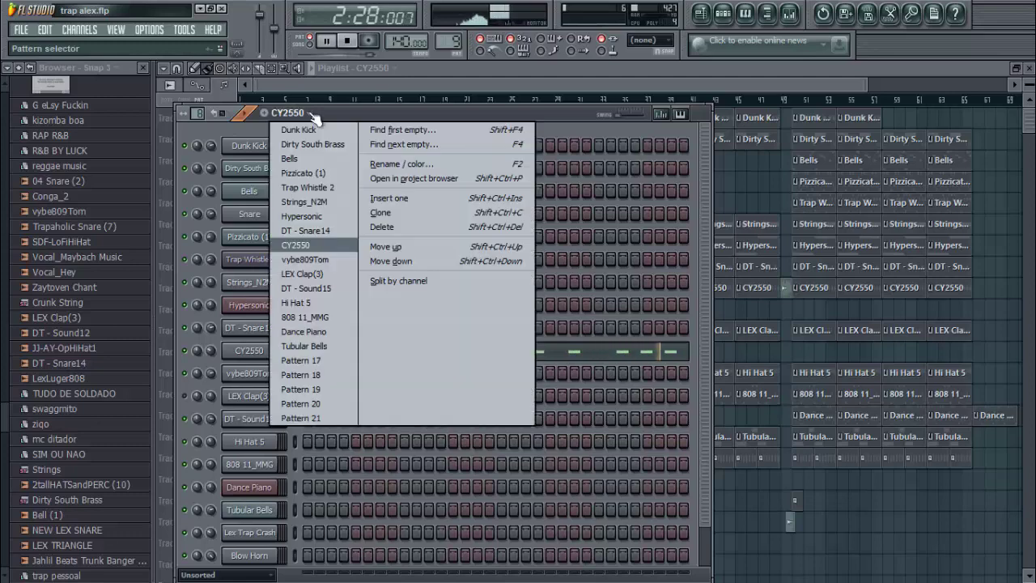
pyautogui.click(312, 258)
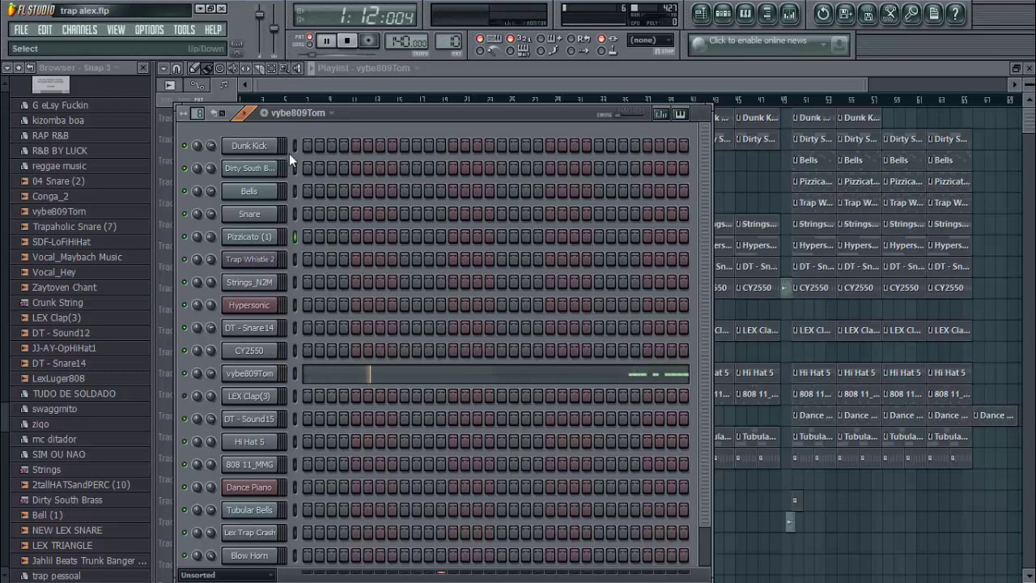
pyautogui.click(317, 114)
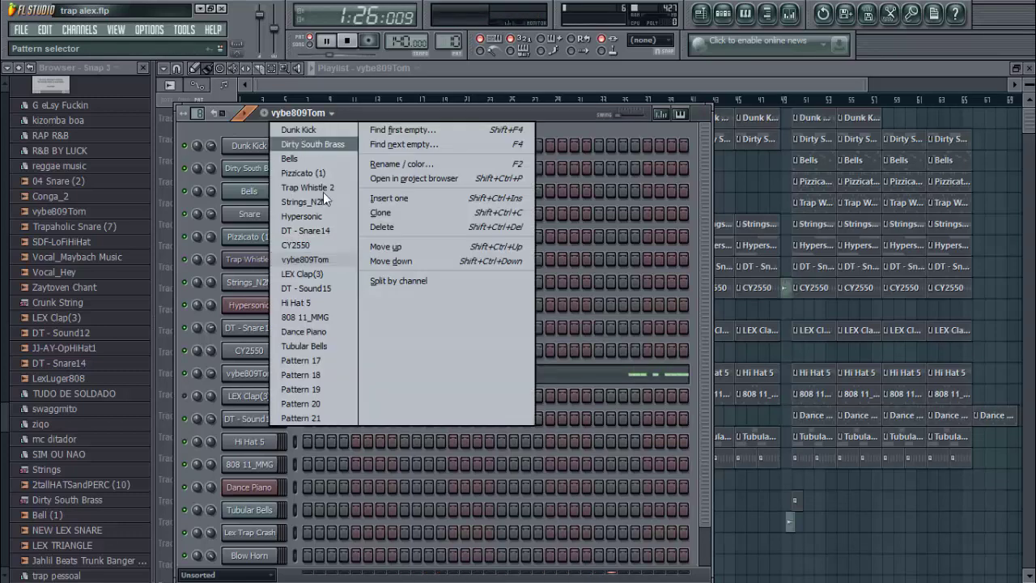
pyautogui.click(326, 272)
pyautogui.press('space')
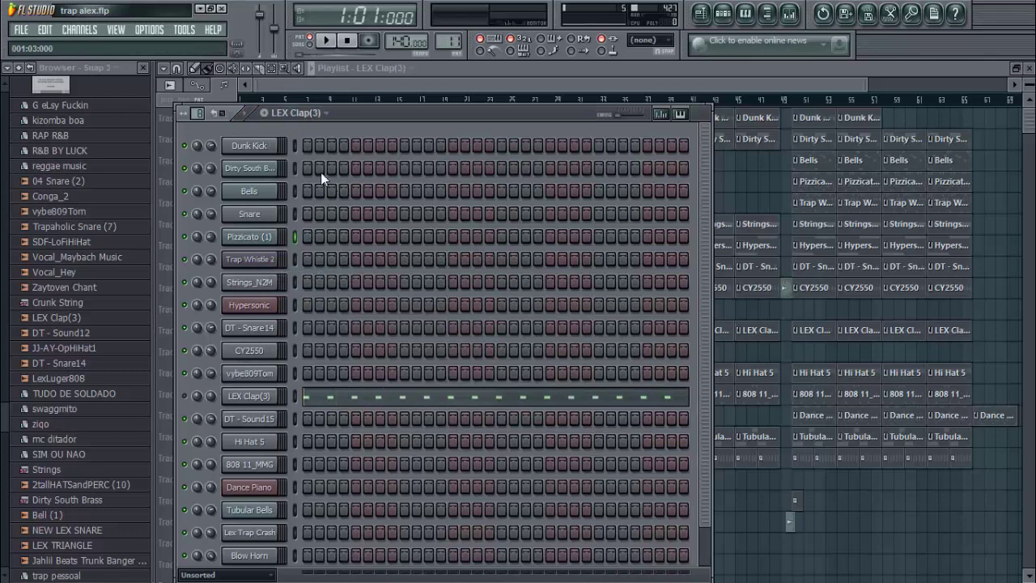
# Switch to the DT - Sound15 pattern and play it from the beginning.
pyautogui.click(326, 116)
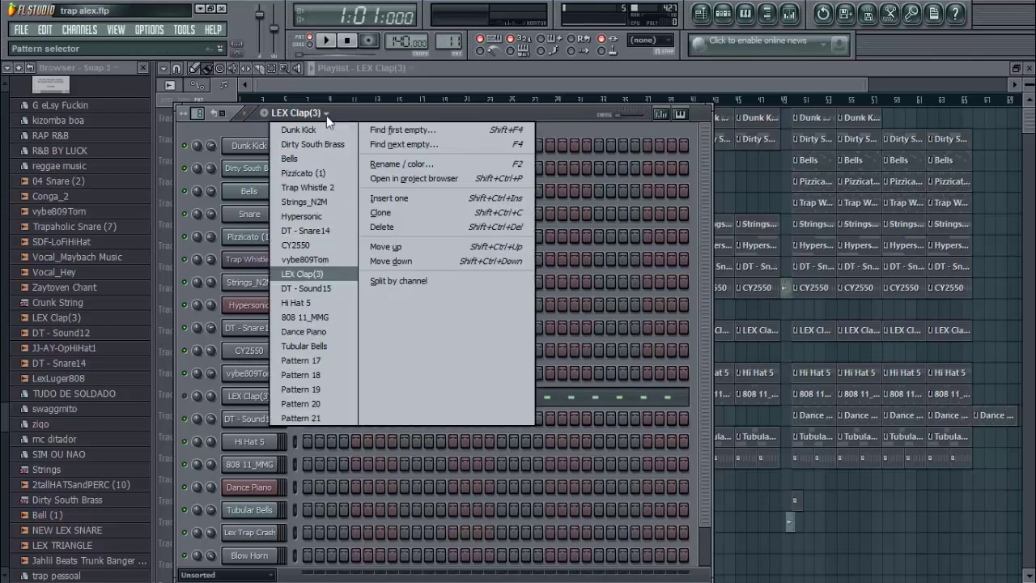
pyautogui.click(338, 290)
pyautogui.press('space')
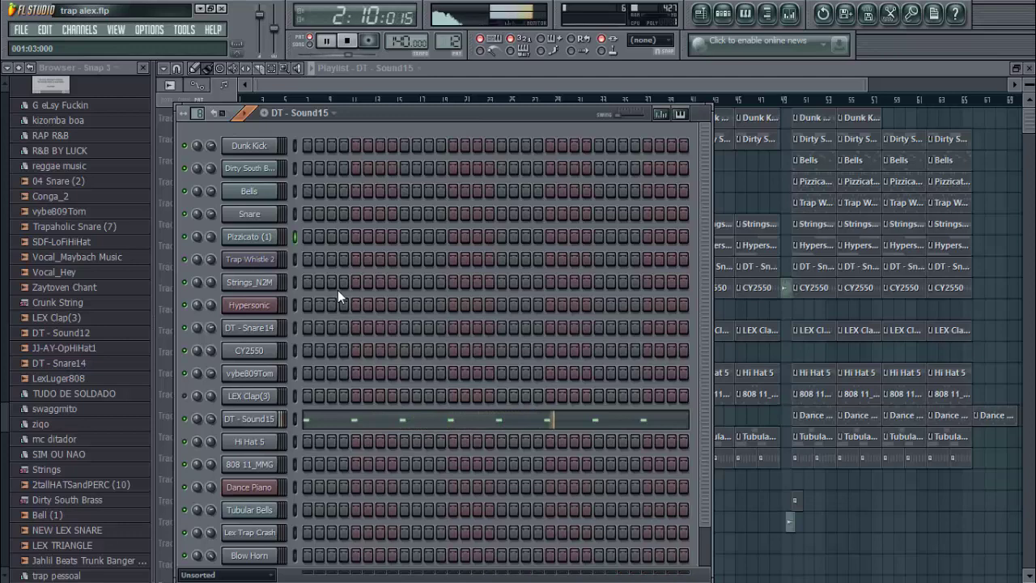
# Audition the Hi Hat 5 pattern and the 808 11_MMG pattern.
pyautogui.click(334, 118)
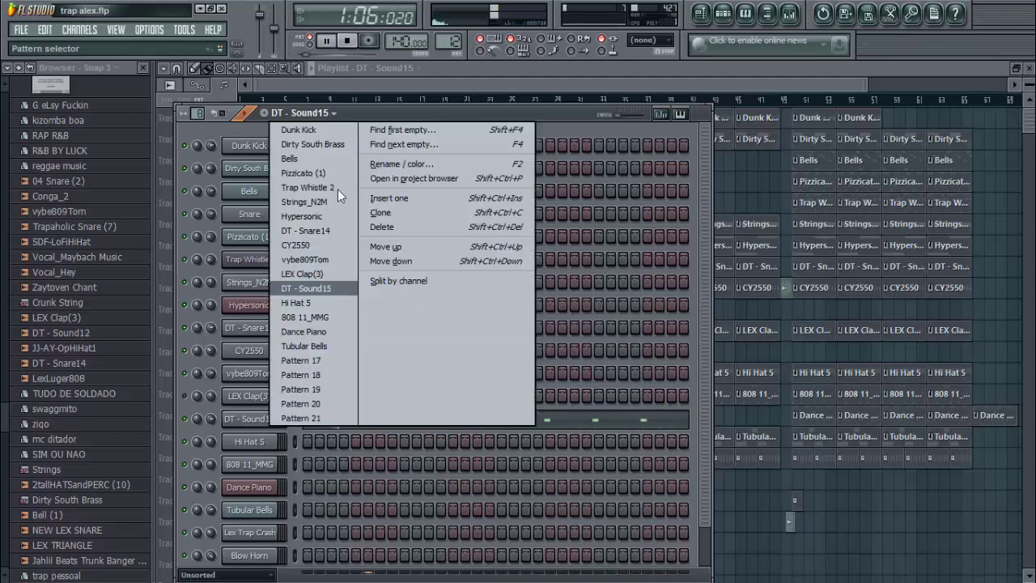
pyautogui.click(334, 306)
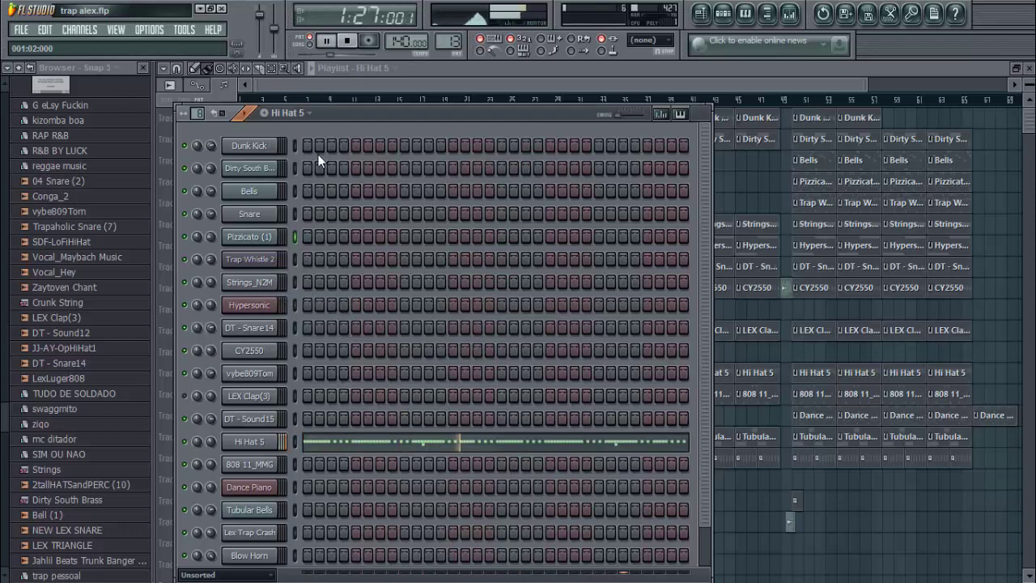
pyautogui.click(316, 119)
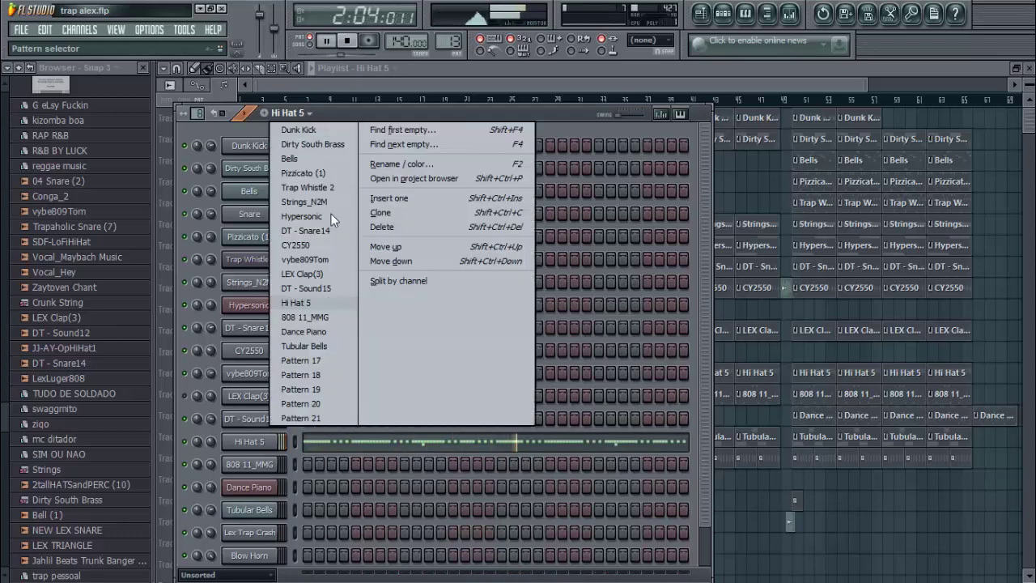
pyautogui.click(318, 316)
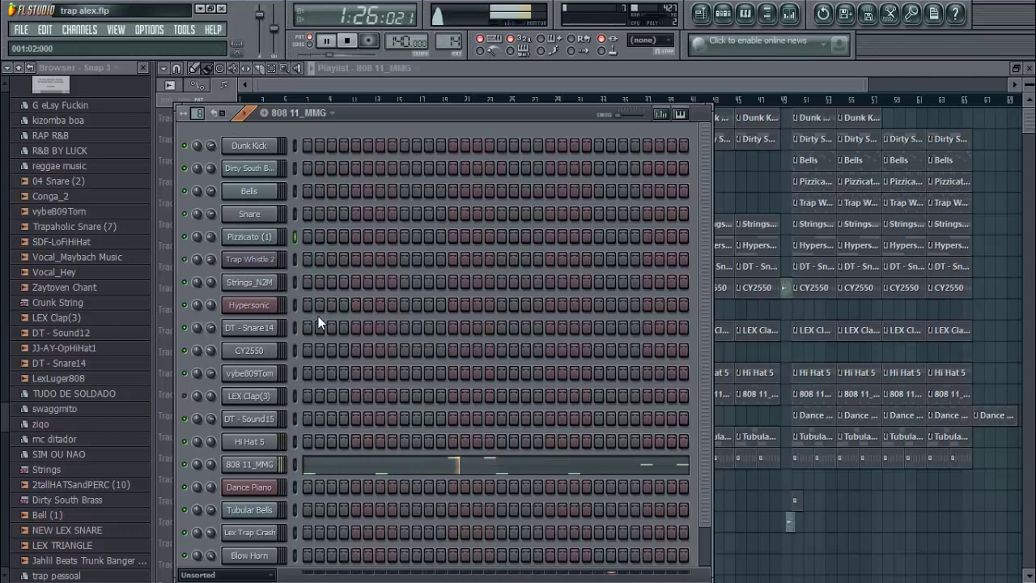
# Audition the Dance Piano pattern, then switch to the Tubular Bells pattern and restart it from the beginning.
pyautogui.click(332, 114)
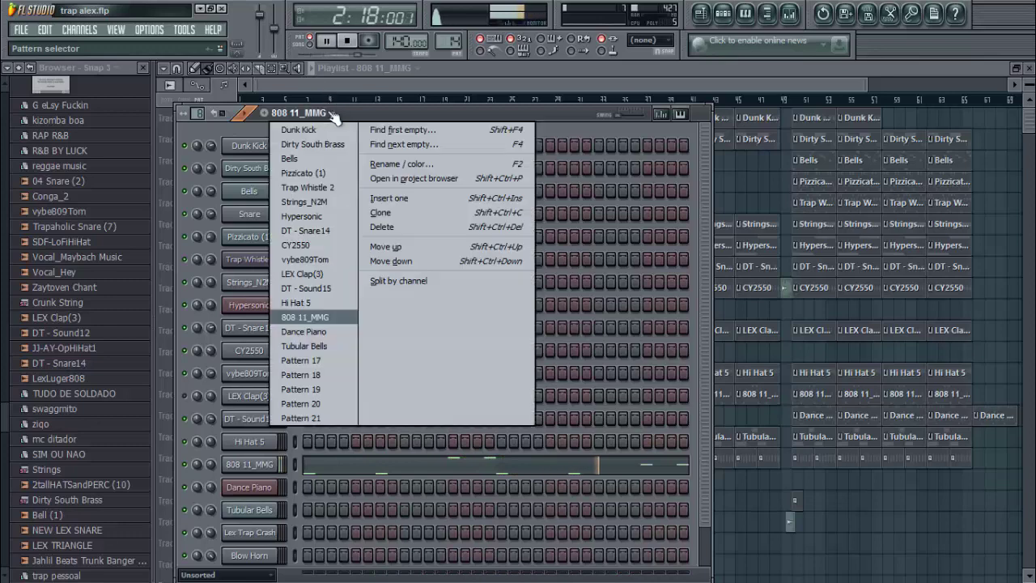
pyautogui.click(312, 331)
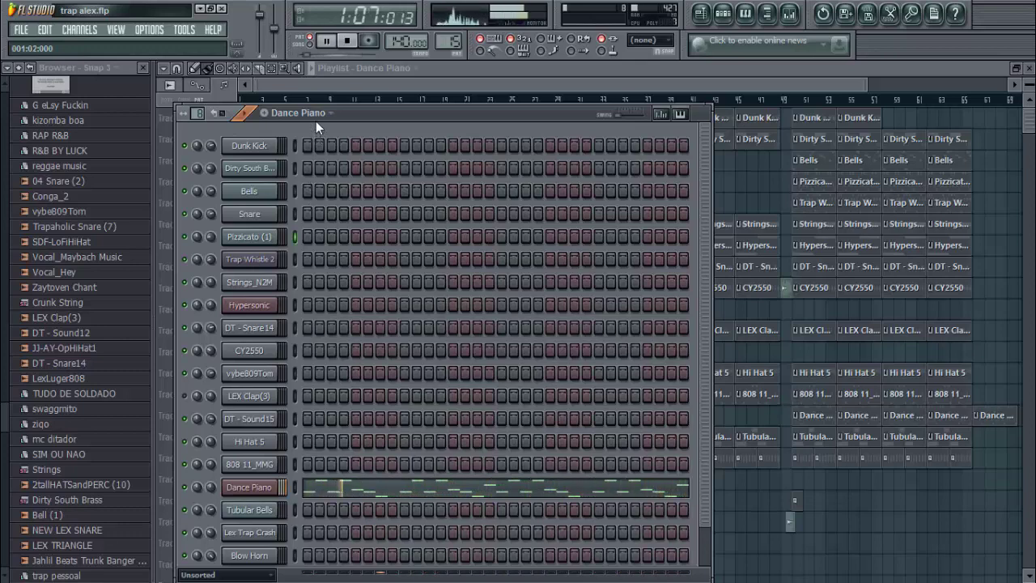
pyautogui.click(315, 121)
pyautogui.click(310, 342)
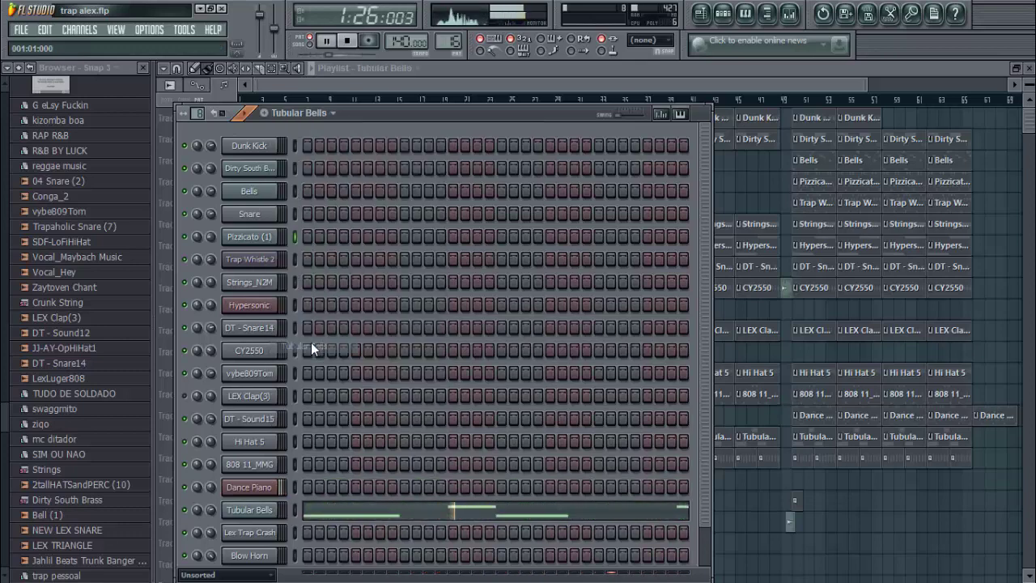
pyautogui.press('space')
pyautogui.press('space')
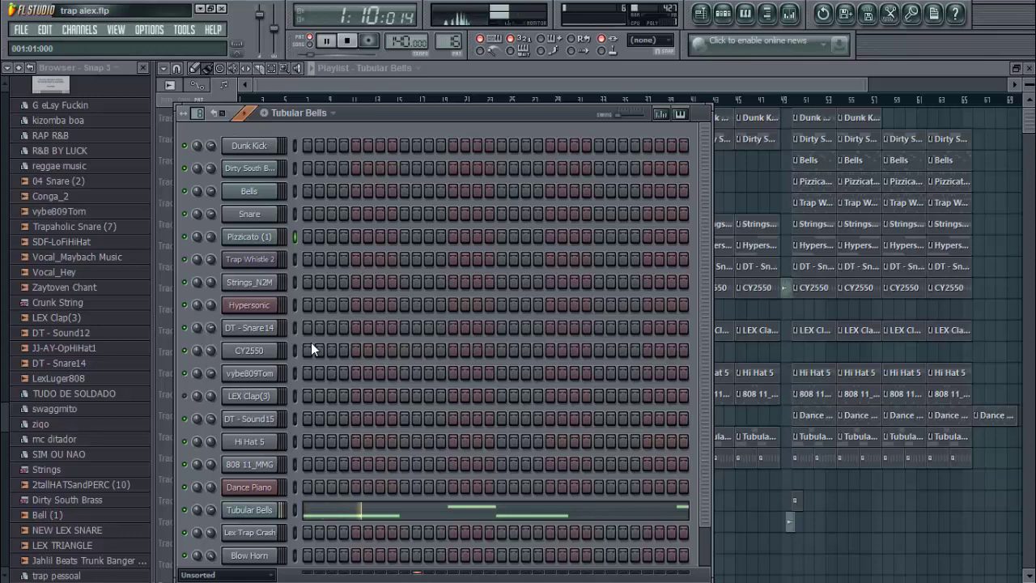
# Audition Pattern 17 with the Lex Trap Crash and Pattern 18 with the Blow Horn.
pyautogui.click(334, 113)
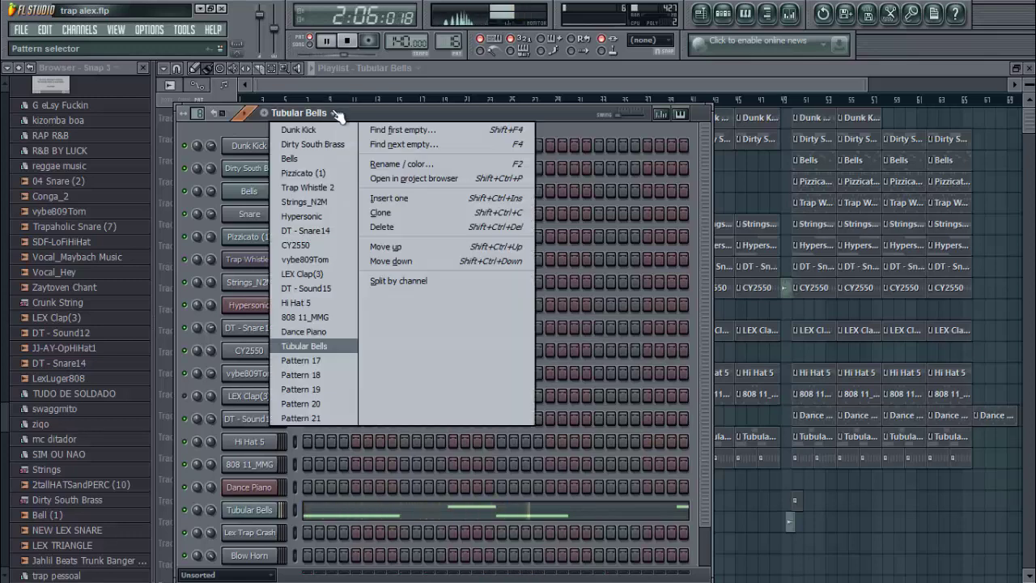
pyautogui.click(334, 360)
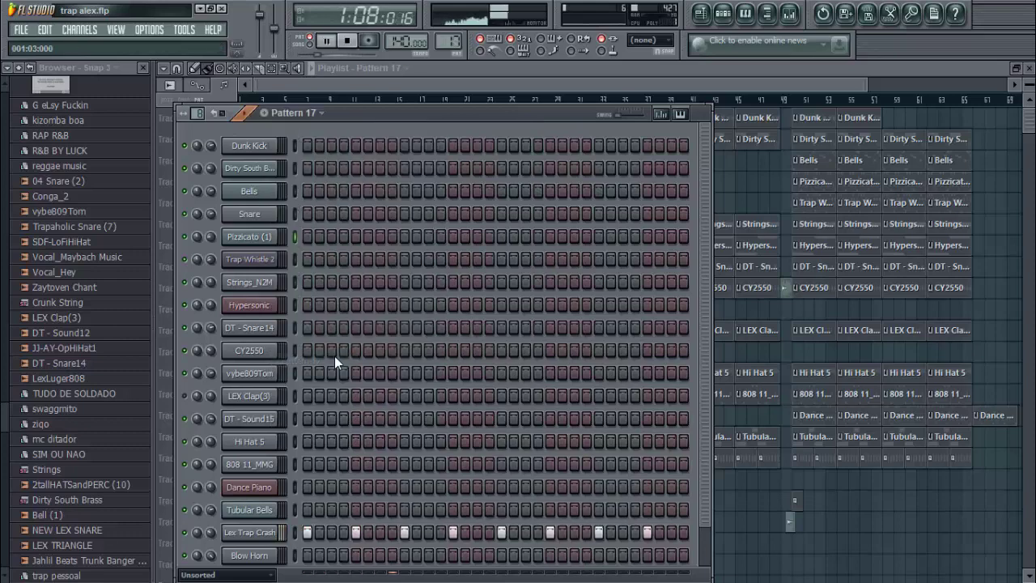
pyautogui.click(328, 112)
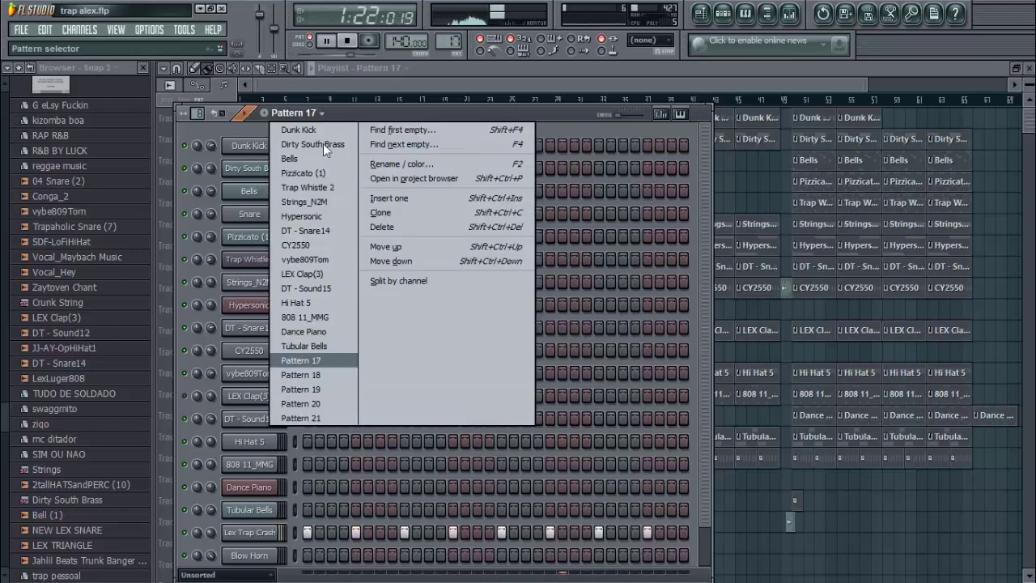
pyautogui.click(332, 376)
pyautogui.press('space')
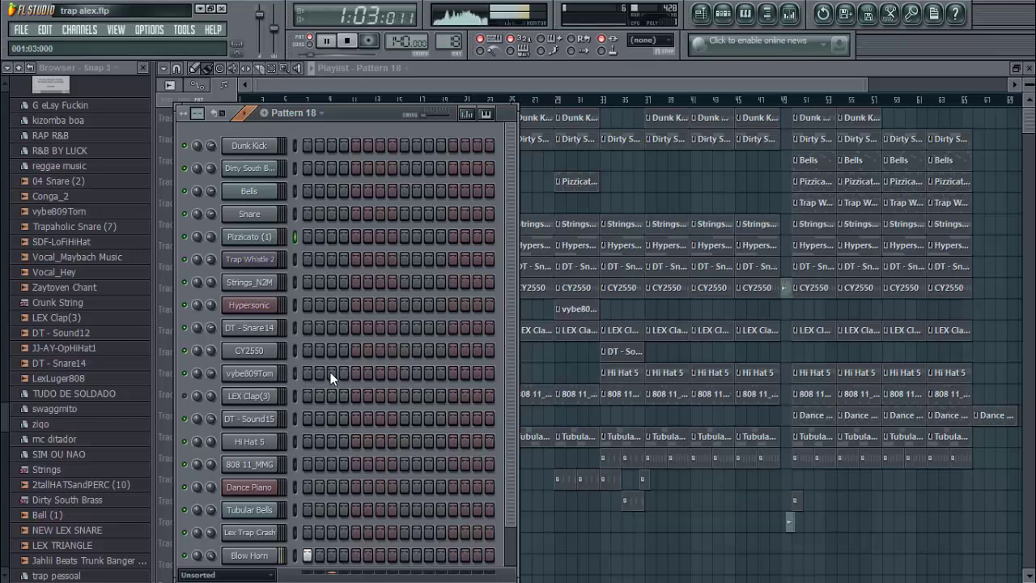
# Switch to Pattern 19 and play its Pyrex Fx (8) hit from the beginning.
pyautogui.click(321, 118)
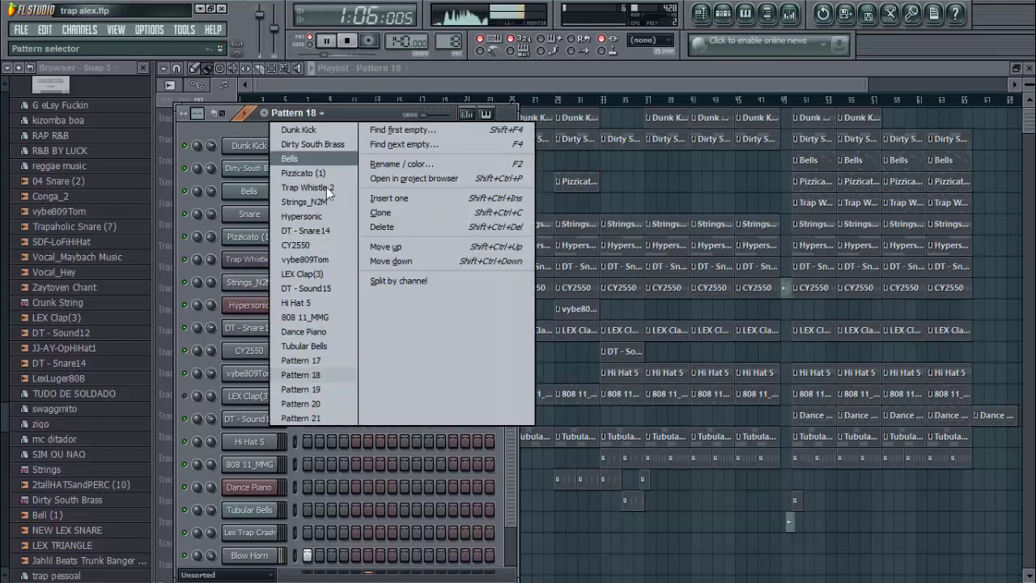
pyautogui.click(310, 377)
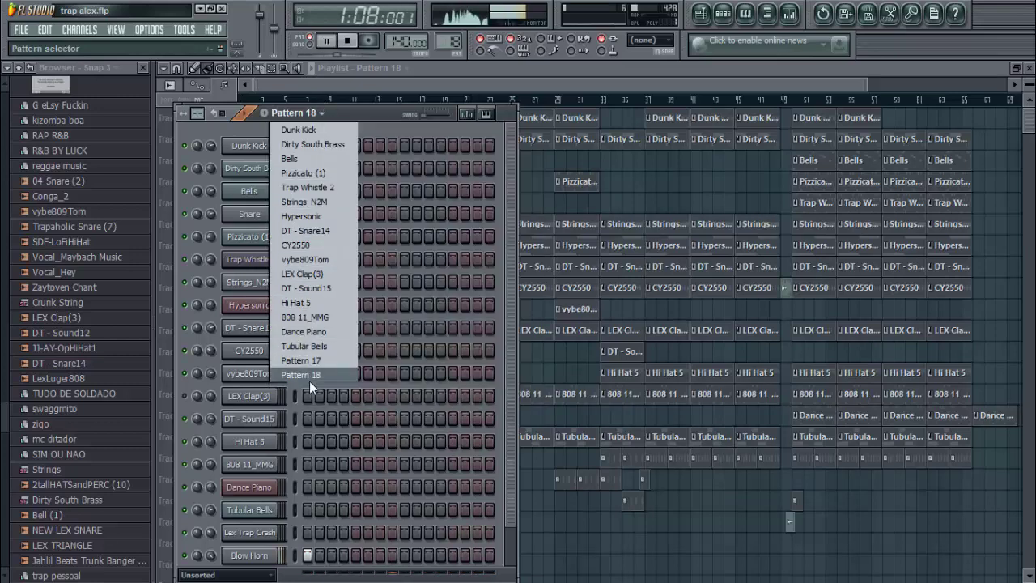
pyautogui.click(300, 112)
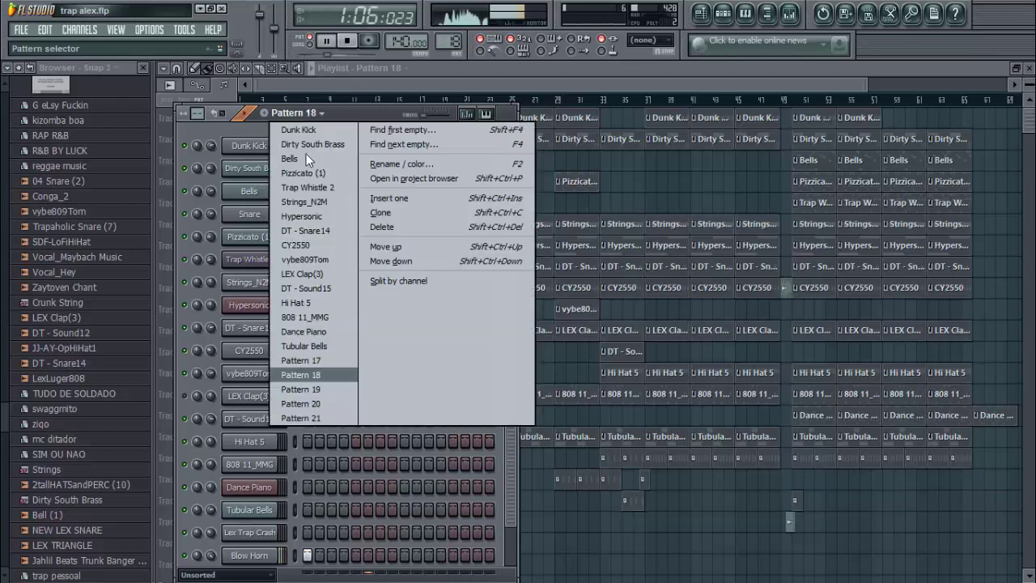
pyautogui.click(331, 392)
pyautogui.press('space')
pyautogui.press('space')
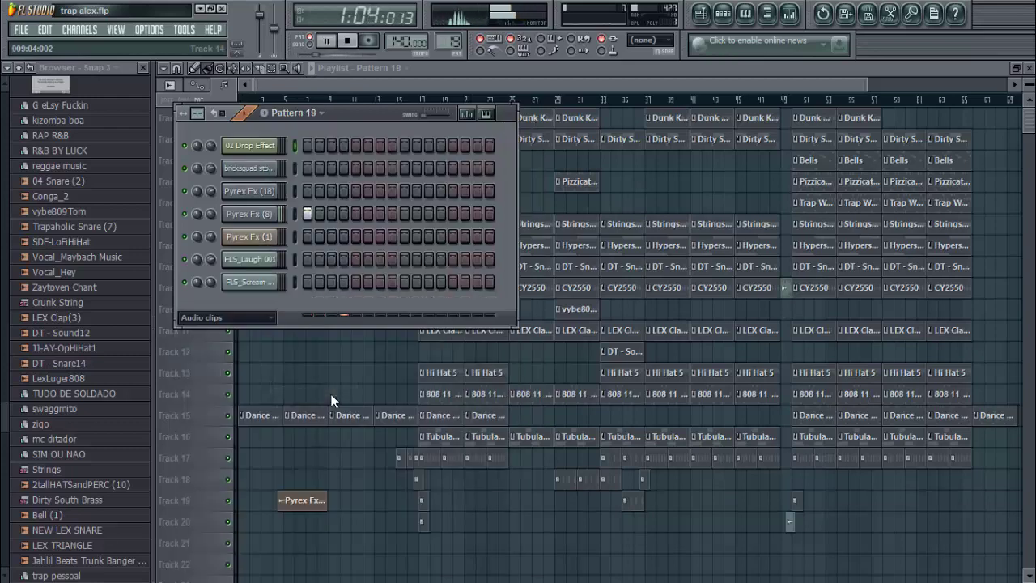
# Switch to Pattern 20, bring its LEX Secret channel into view and play the pattern.
pyautogui.click(307, 118)
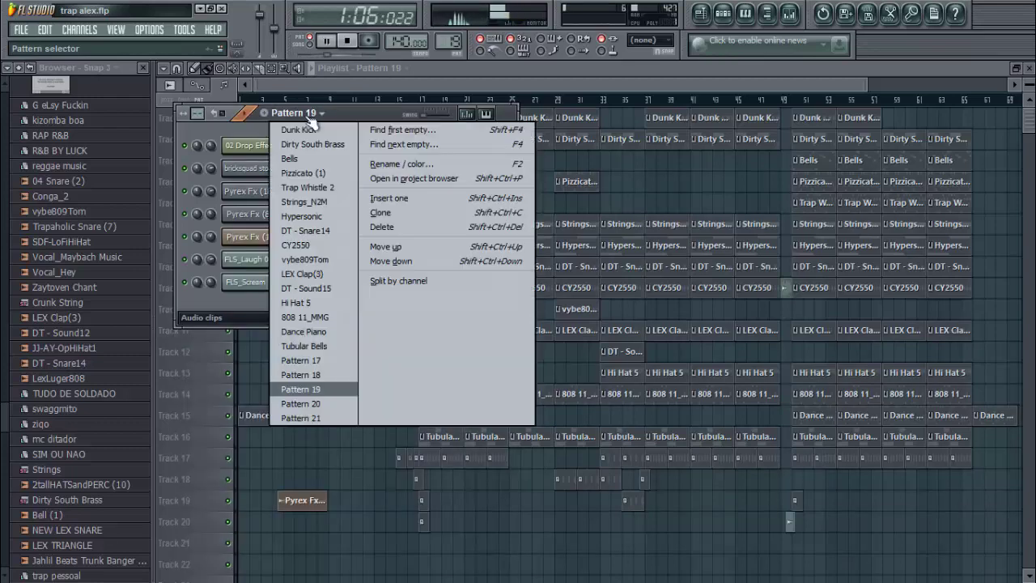
pyautogui.click(322, 406)
pyautogui.press('space')
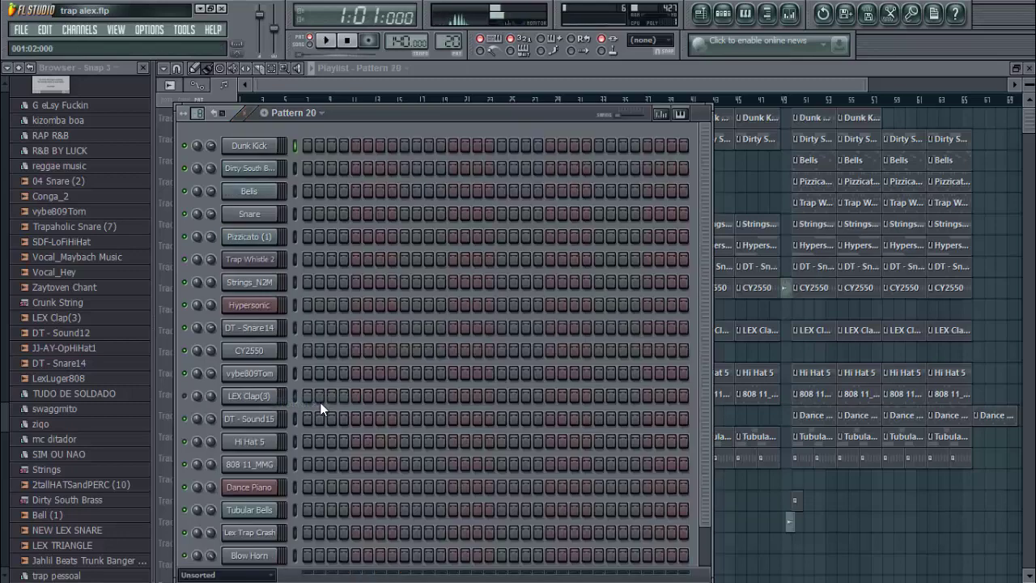
pyautogui.moveTo(706, 247); pyautogui.dragTo(706, 349)
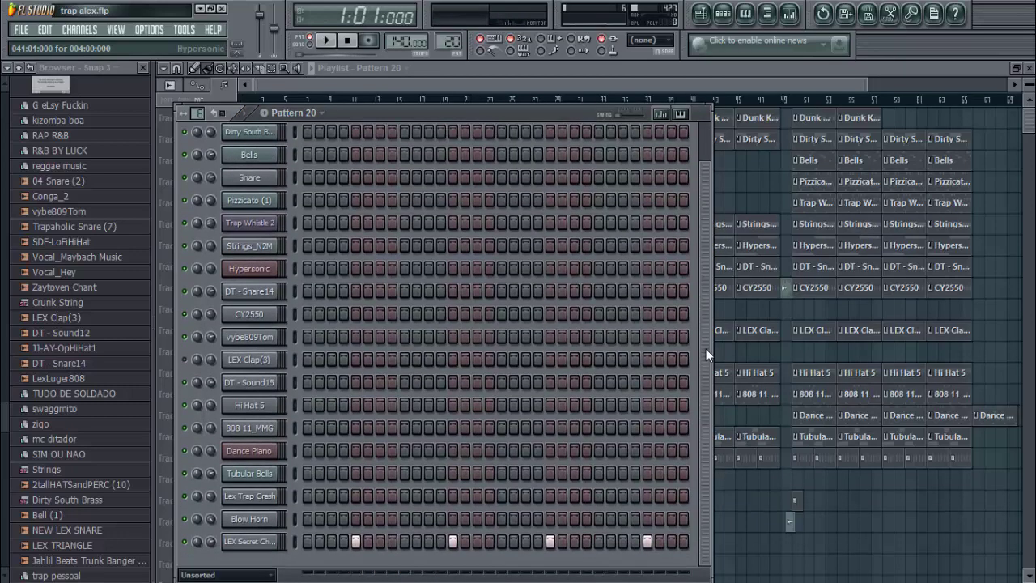
pyautogui.press('space')
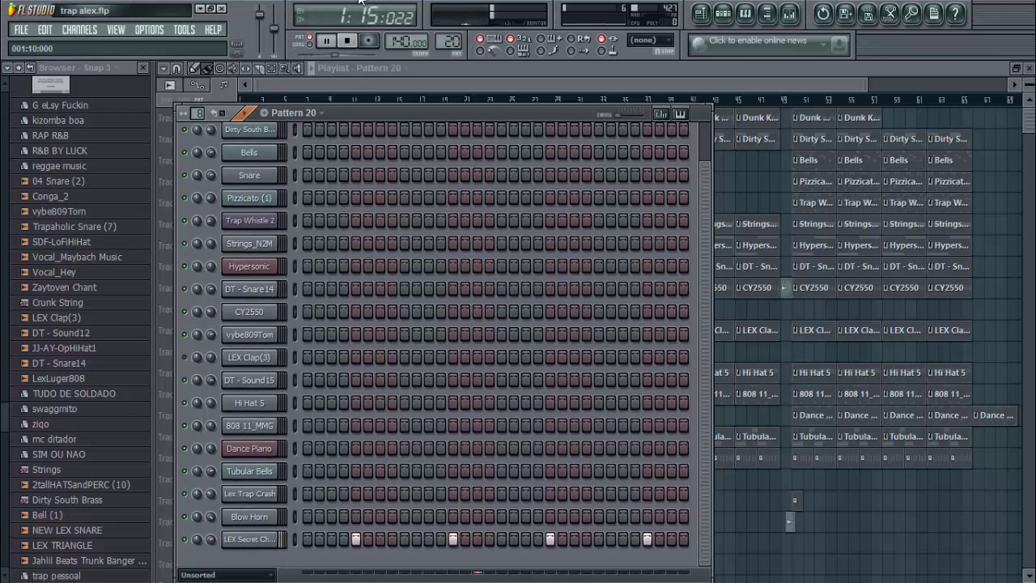
# Audition Pattern 21 and stop playback.
pyautogui.click(321, 114)
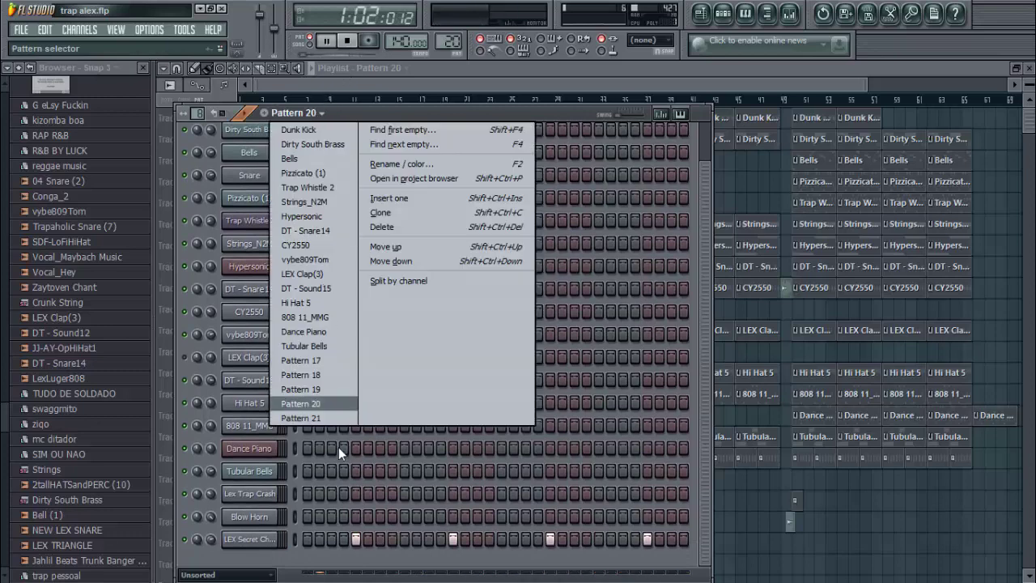
pyautogui.click(331, 419)
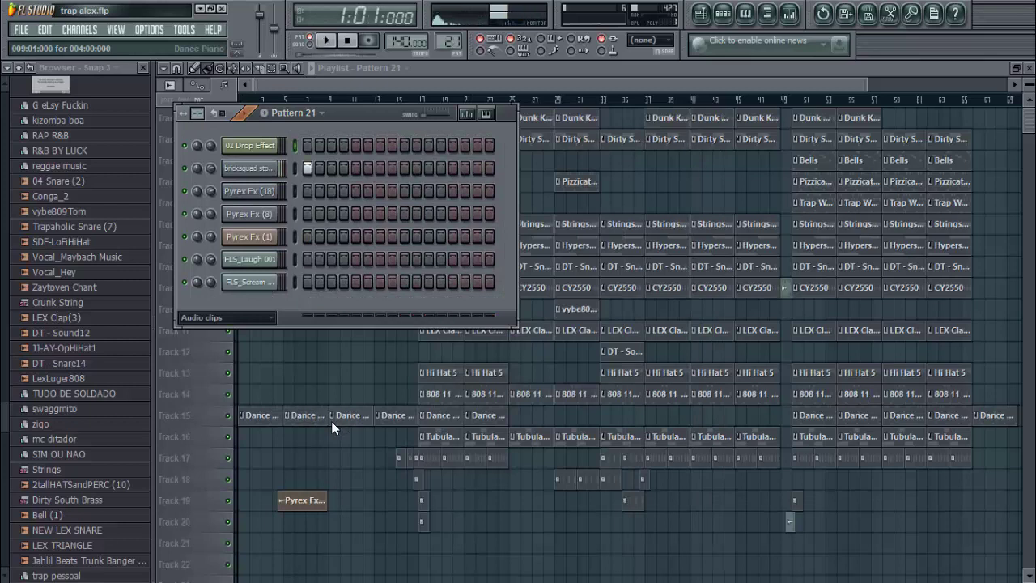
pyautogui.press('space')
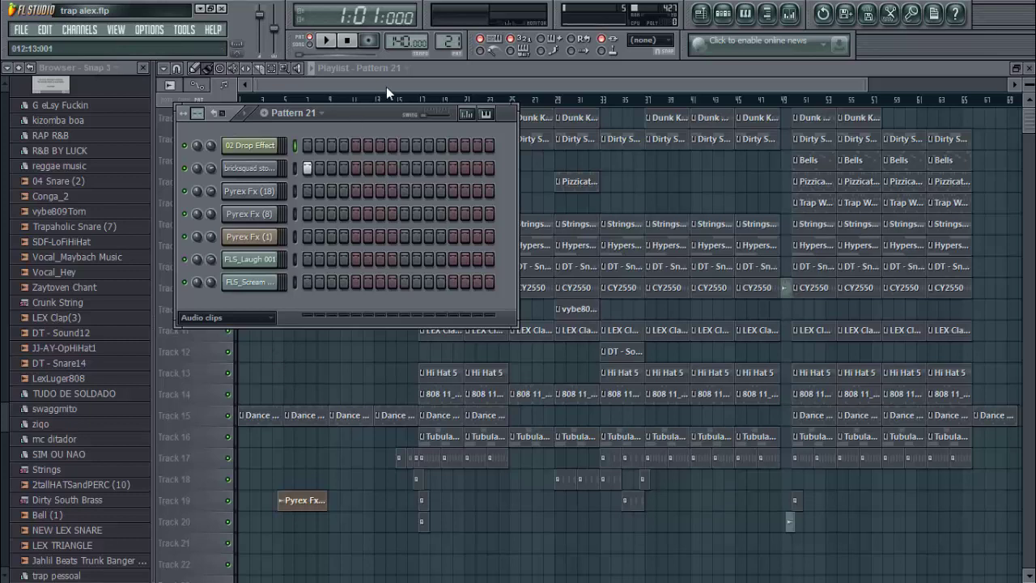
# Show the project tempo's options with the BPM presets and dismiss them without choosing one.
pyautogui.rightClick(403, 39)
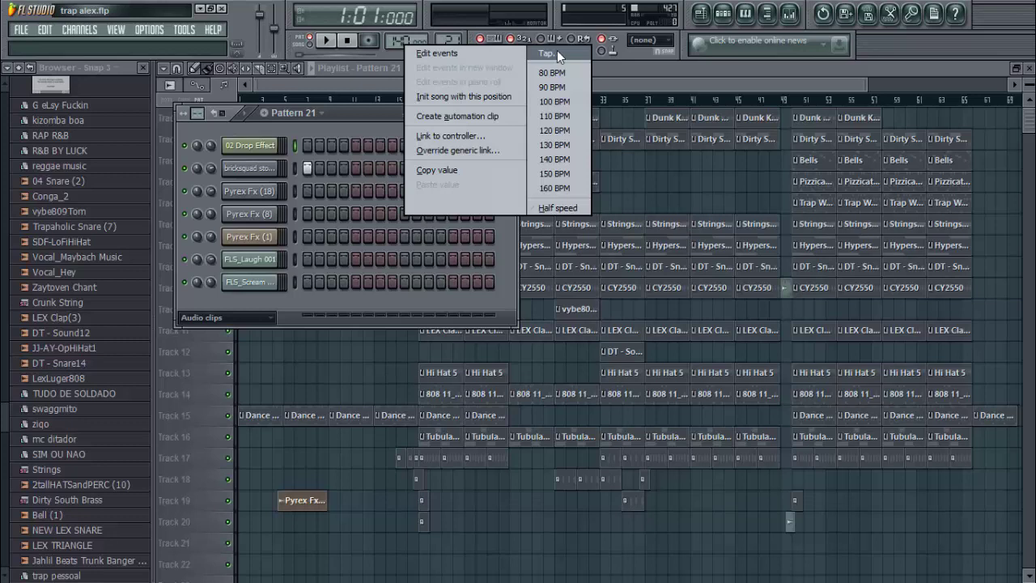
pyautogui.click(382, 119)
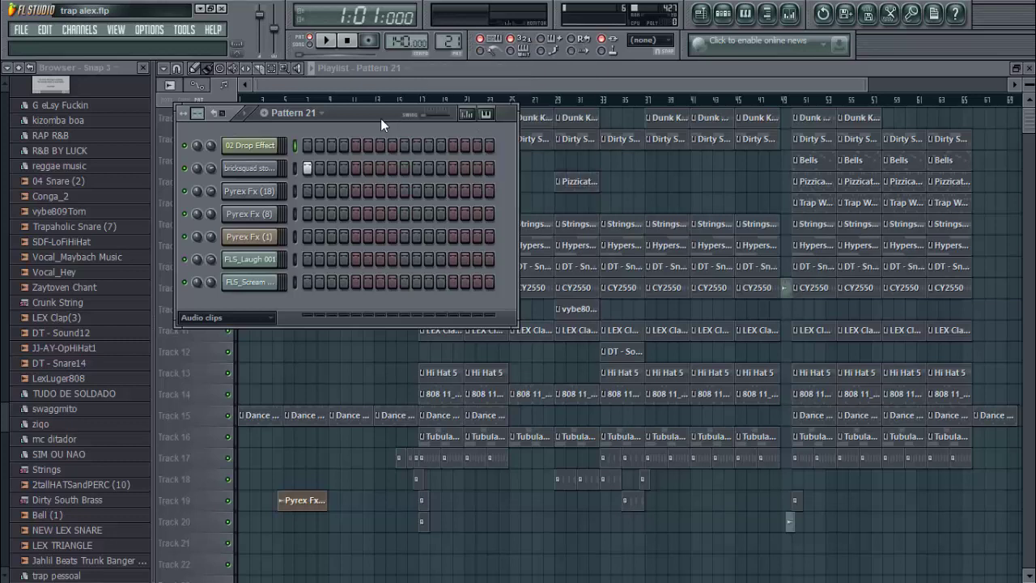